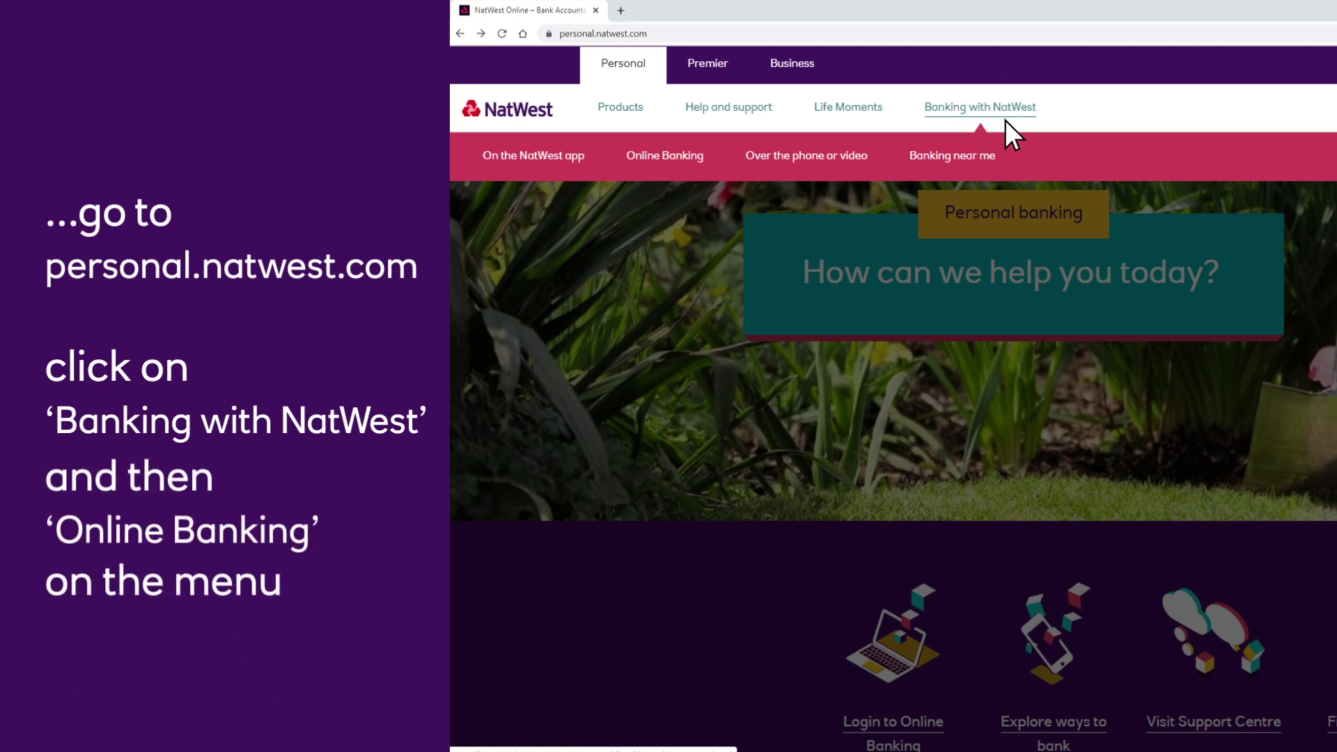
Go from Banking with NatWest via Online Banking to Register for Online Banking and start the form
left_click(673, 163)
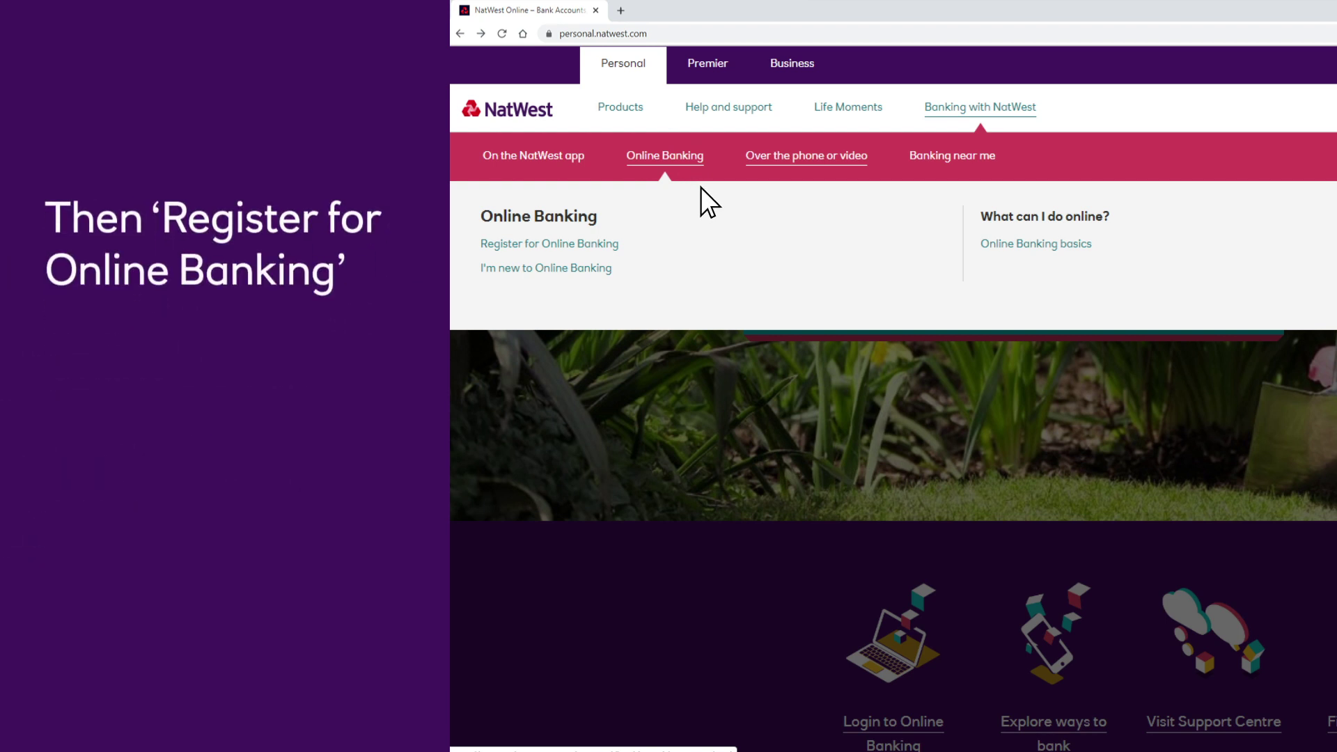
left_click(551, 244)
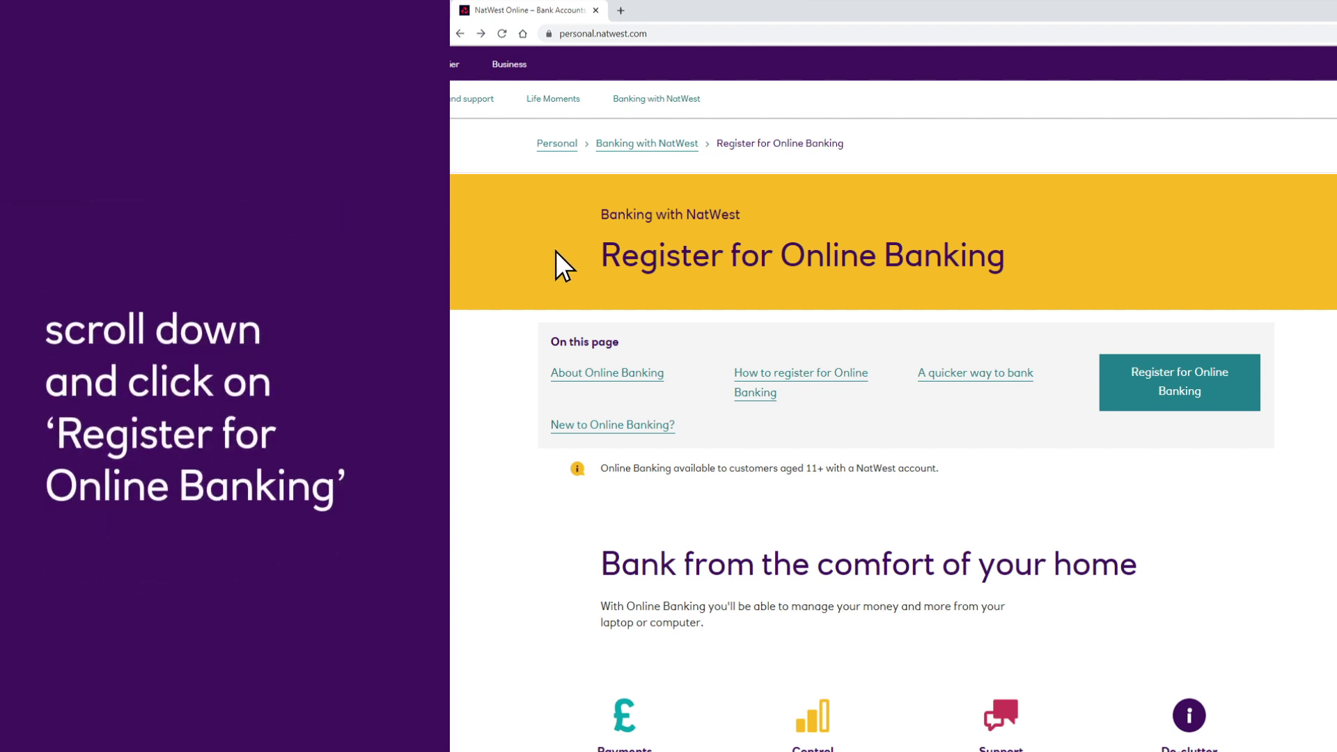
scroll(589, 310, "down", 10)
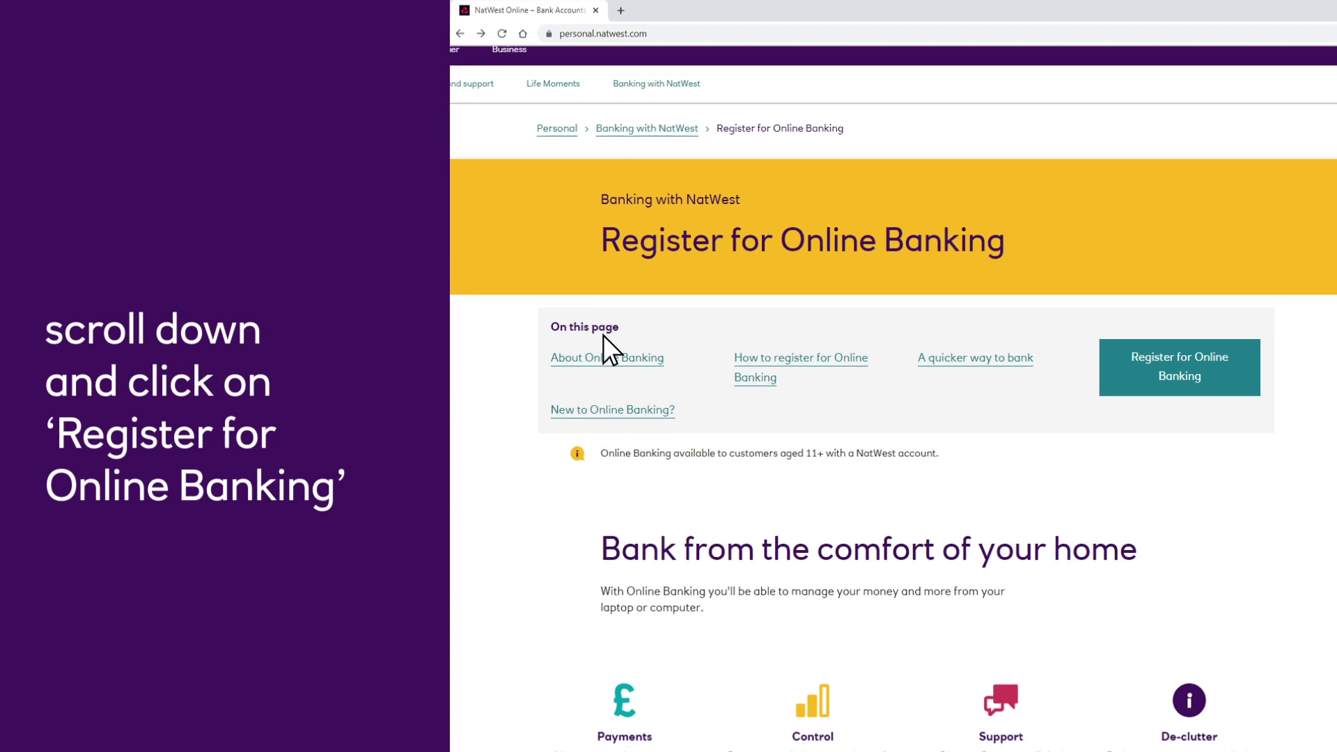
scroll(648, 418, "down", 9)
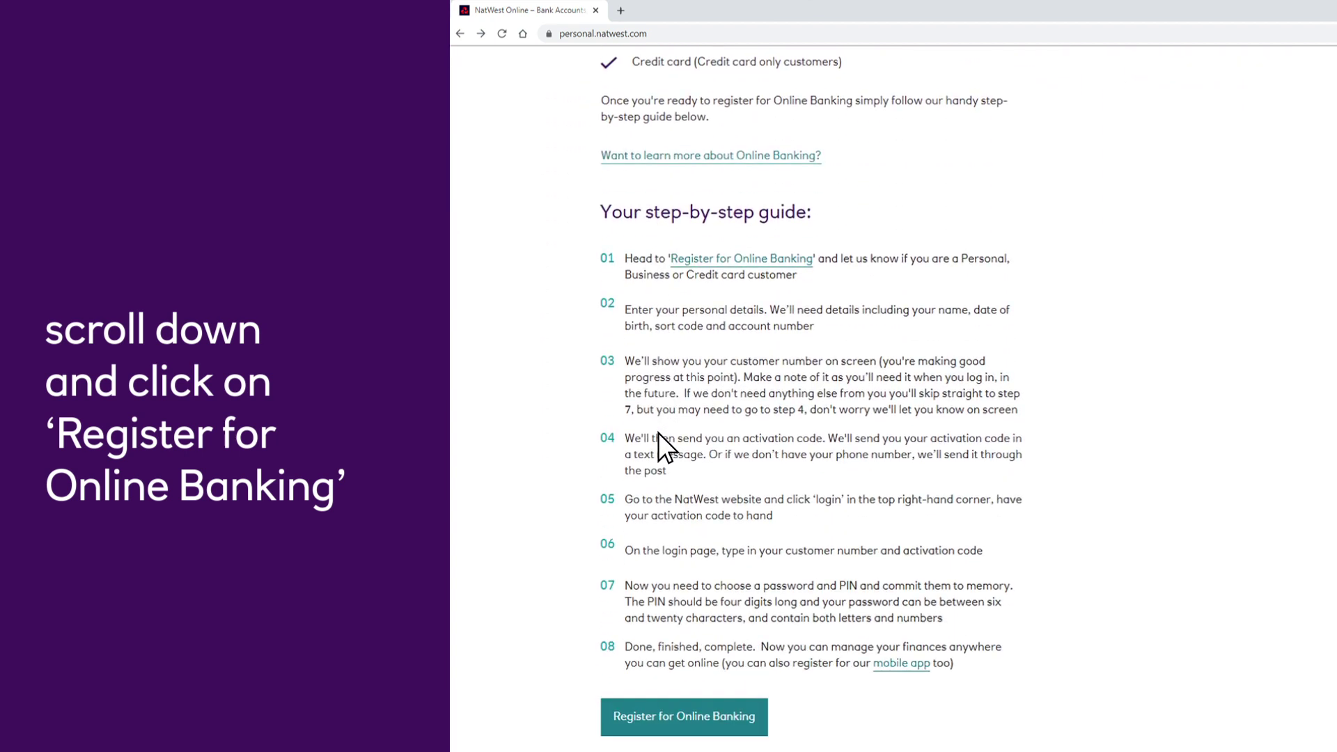
left_click(668, 450)
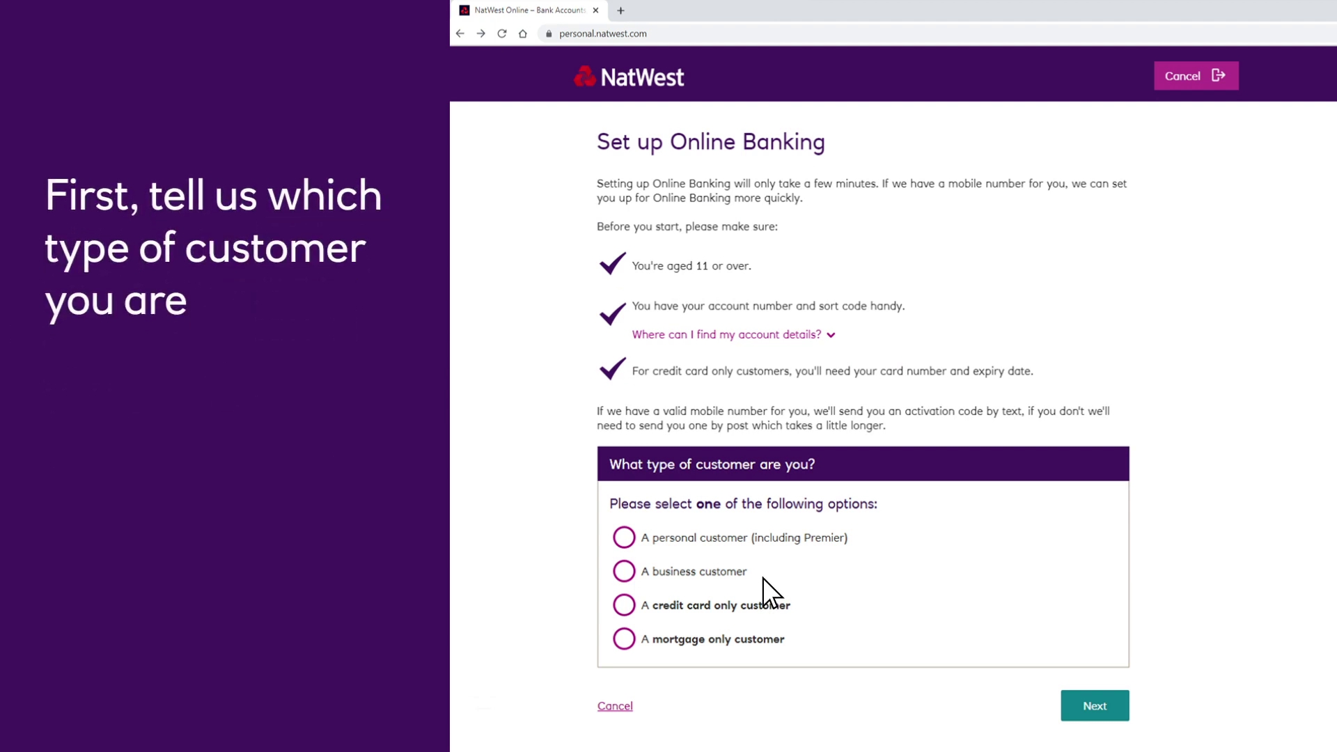
Choose 'A personal customer' and enter the customer's first and last name
left_click(623, 538)
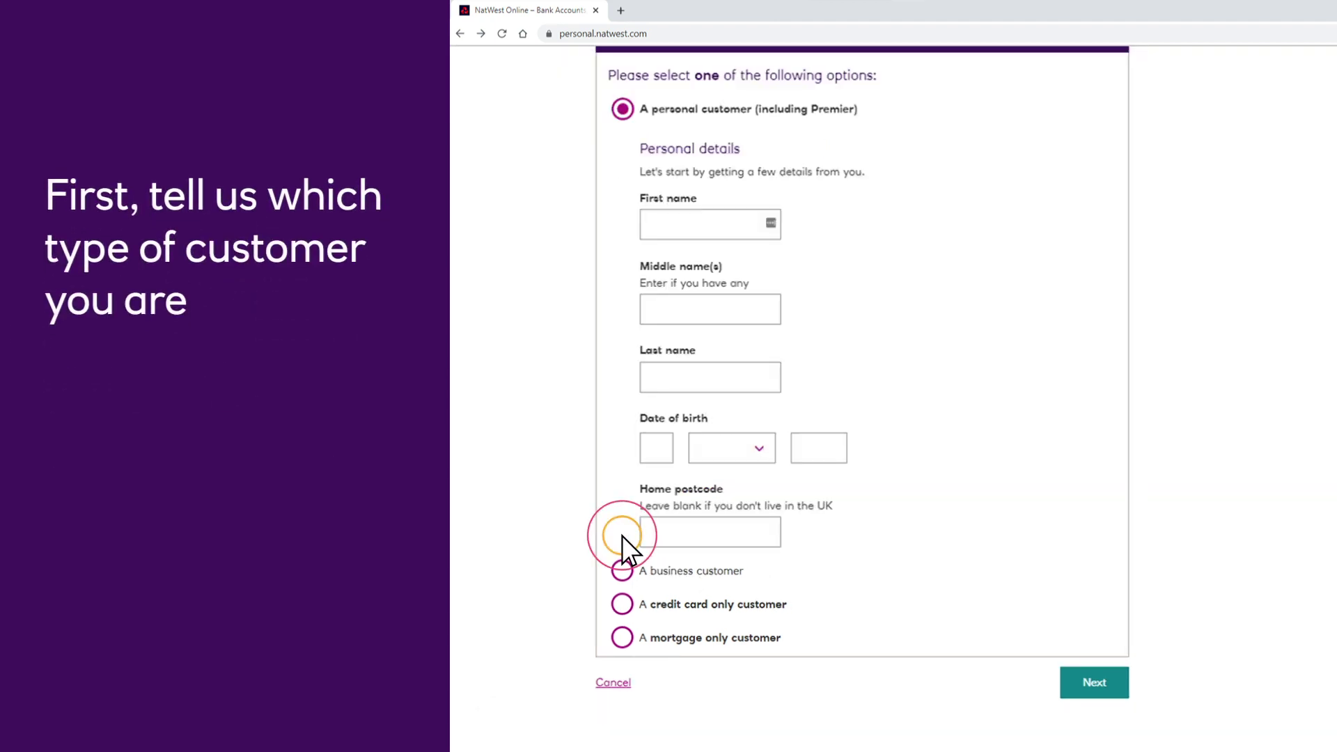
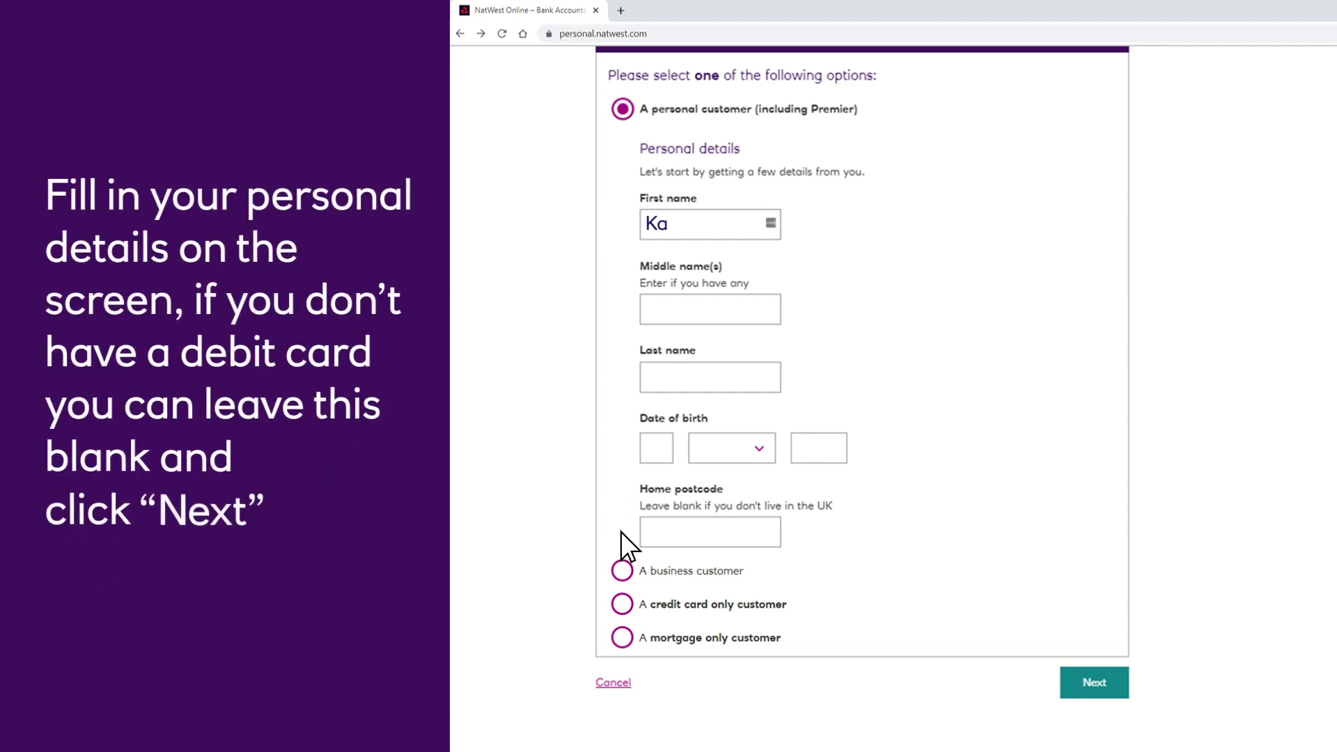
key("Tab")
key("Tab")
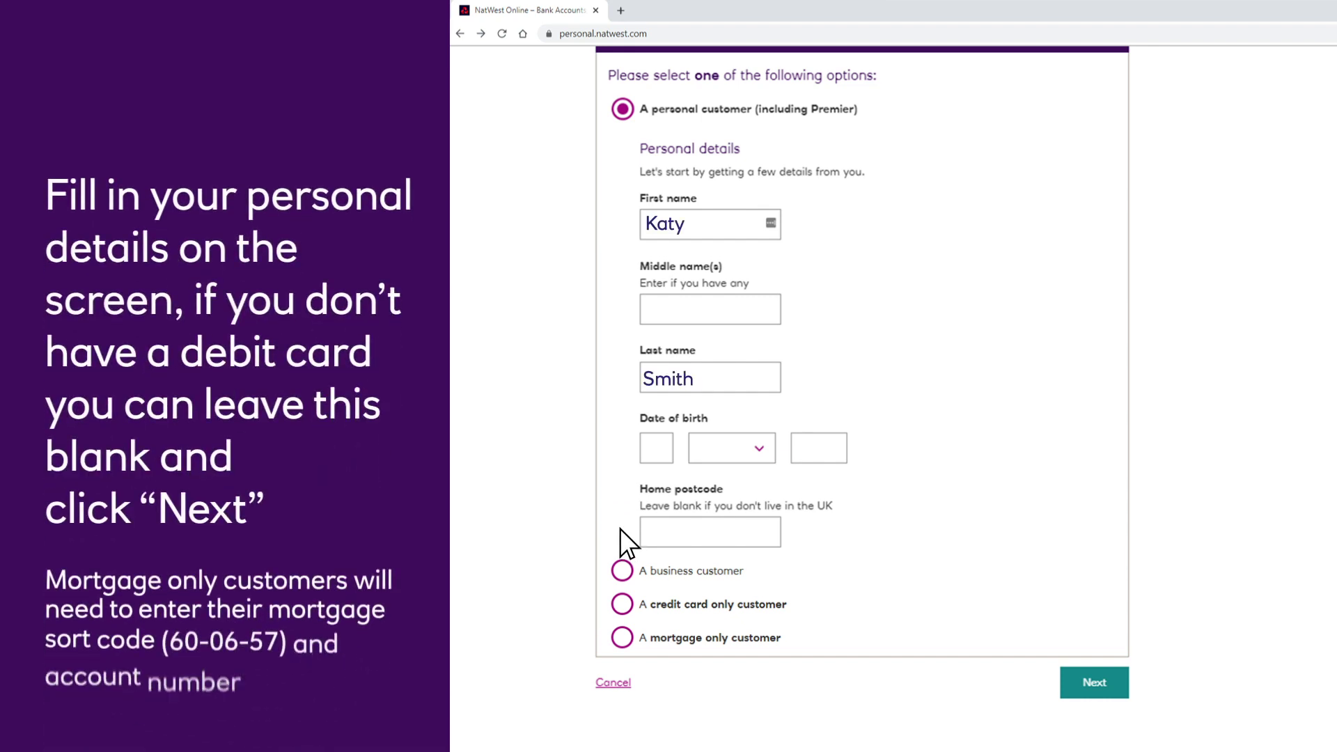
key("Tab")
Enter the customer's date of birth and home postcode, then submit the personal details
type("02")
left_click(757, 447)
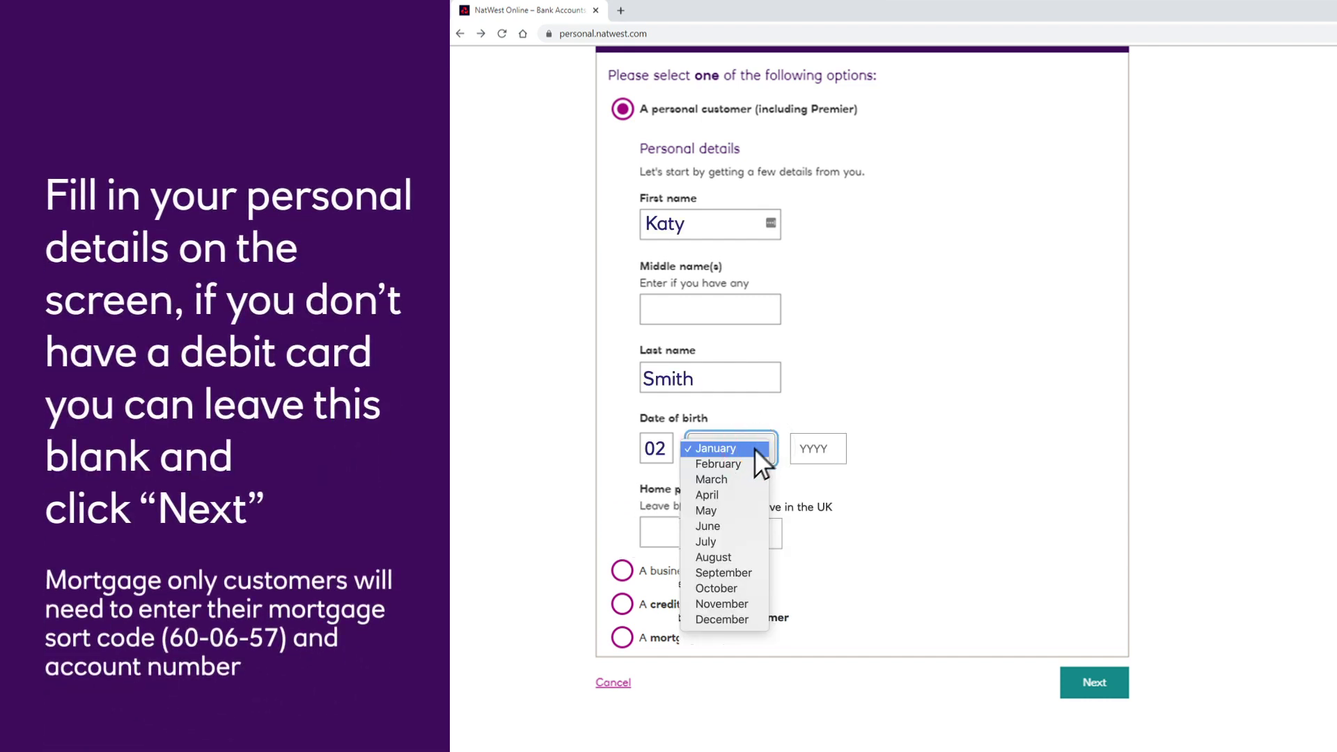
left_click(726, 482)
key("Tab")
type("1989")
key("Tab")
type("B1 45R")
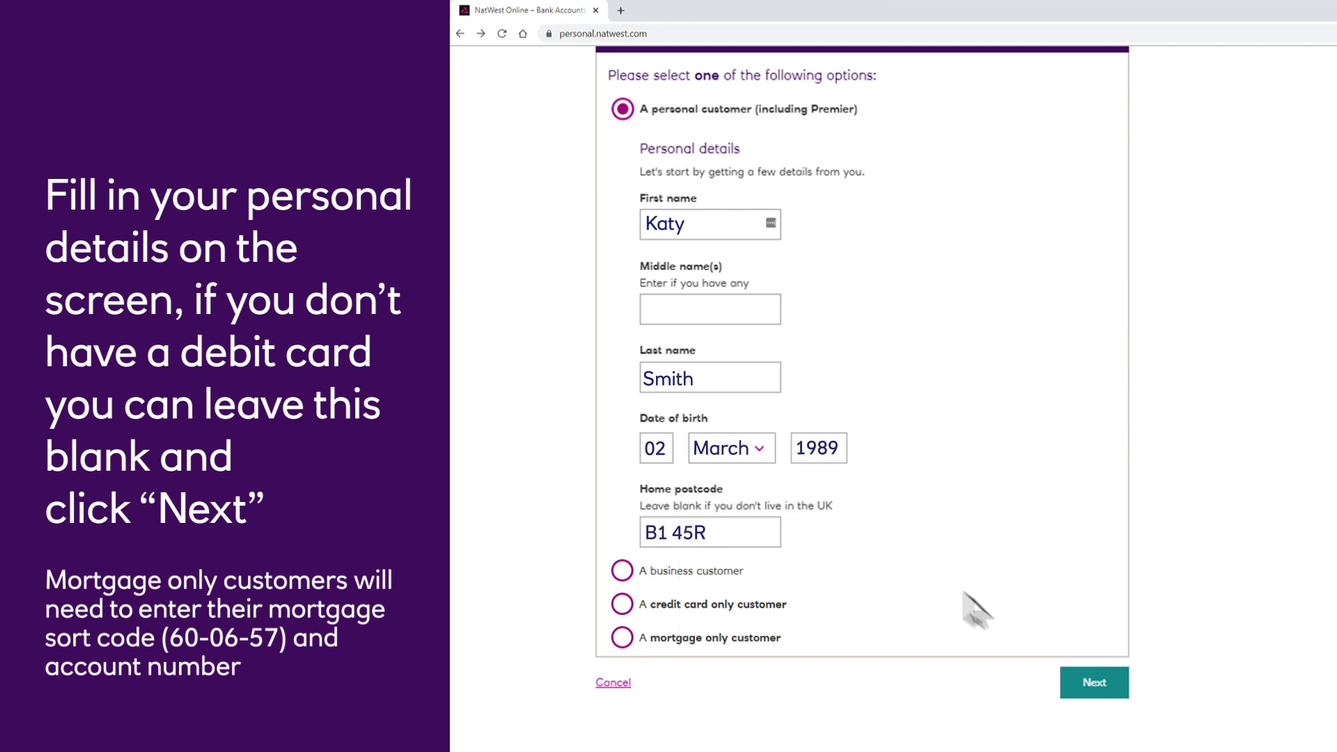
left_click(1078, 677)
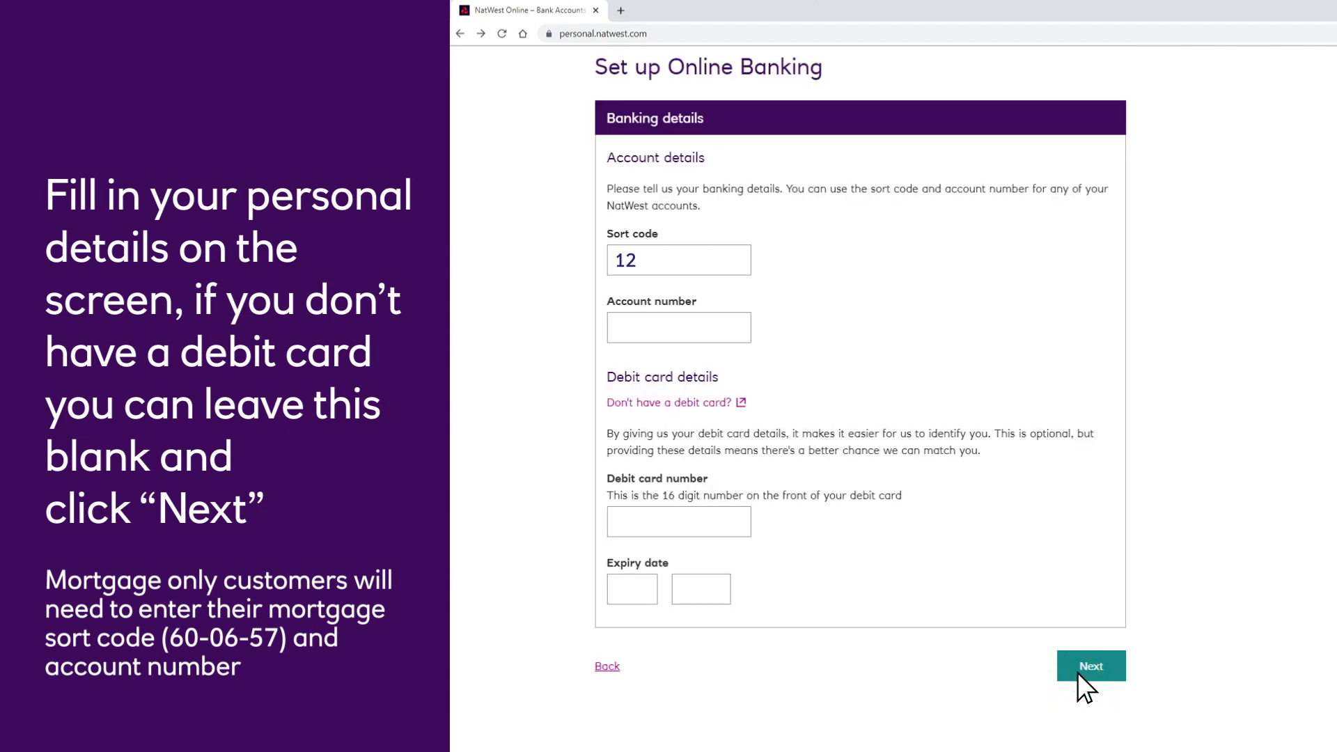
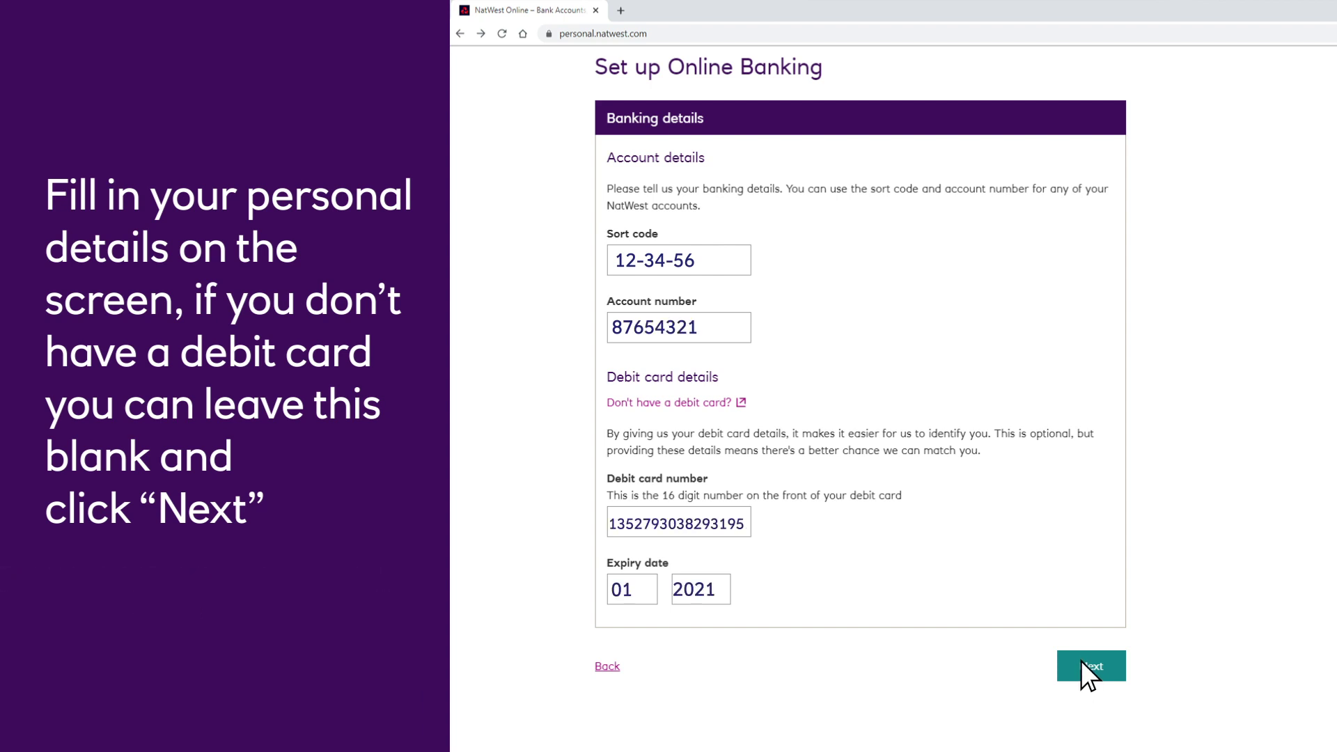
Enter the sort code, account number, debit card number and expiry date, then continue
left_click(1082, 662)
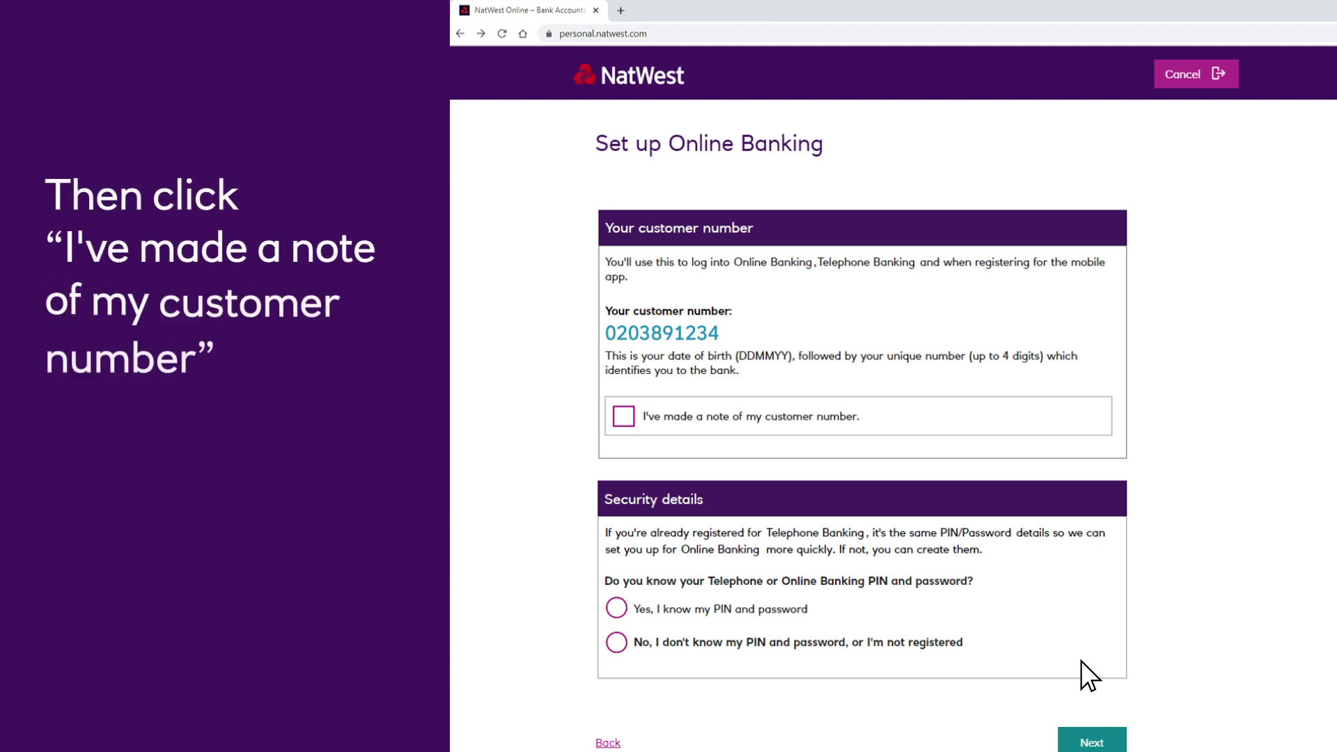
Tick 'I've made a note of my customer number' and choose 'No, I don't know my PIN and password'
left_click(623, 417)
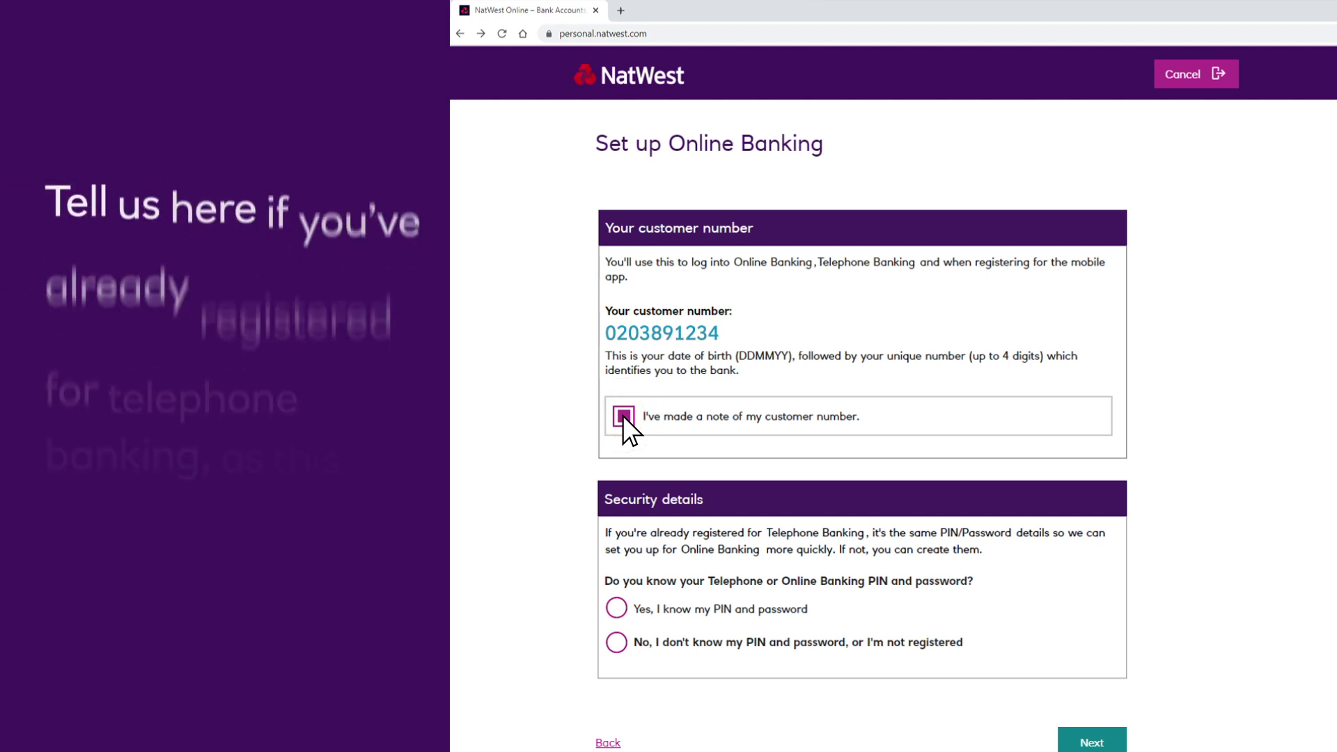
left_click(616, 643)
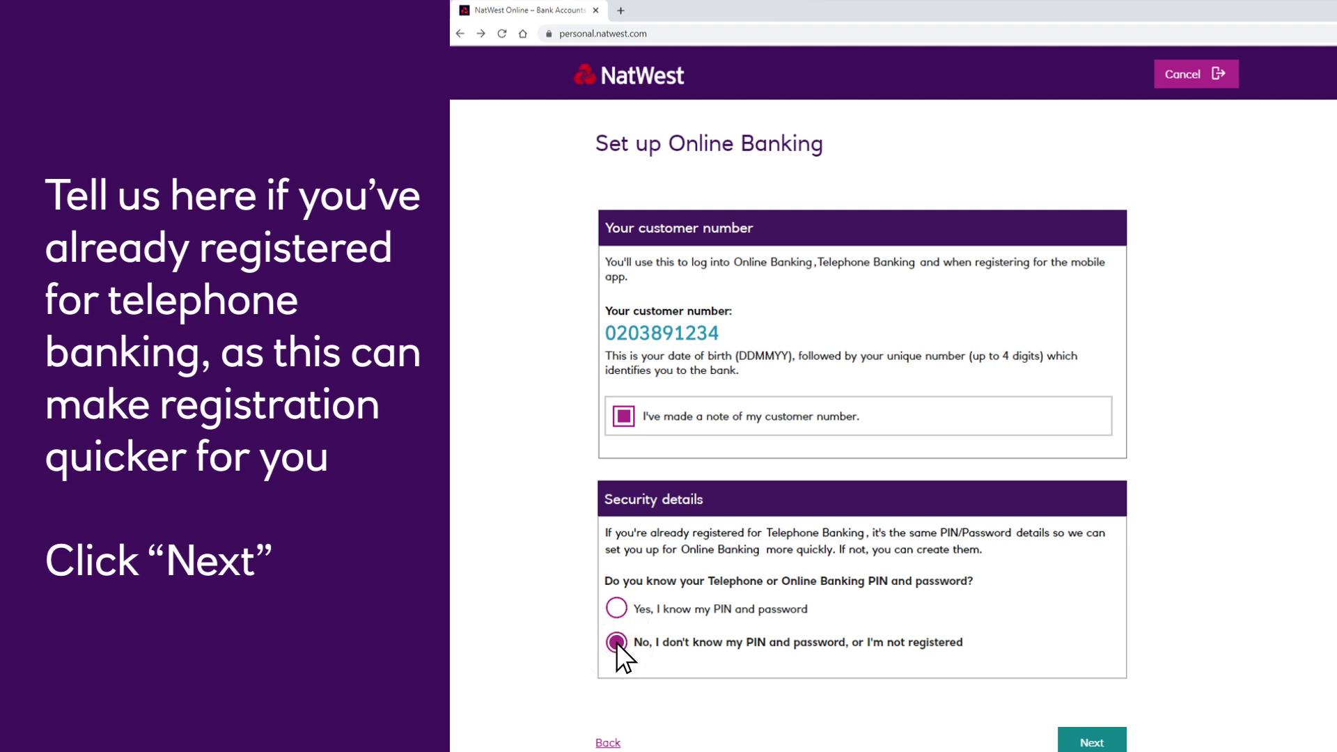
scroll(906, 668, "down", 2)
scroll(960, 674, "down", 1)
left_click(1087, 669)
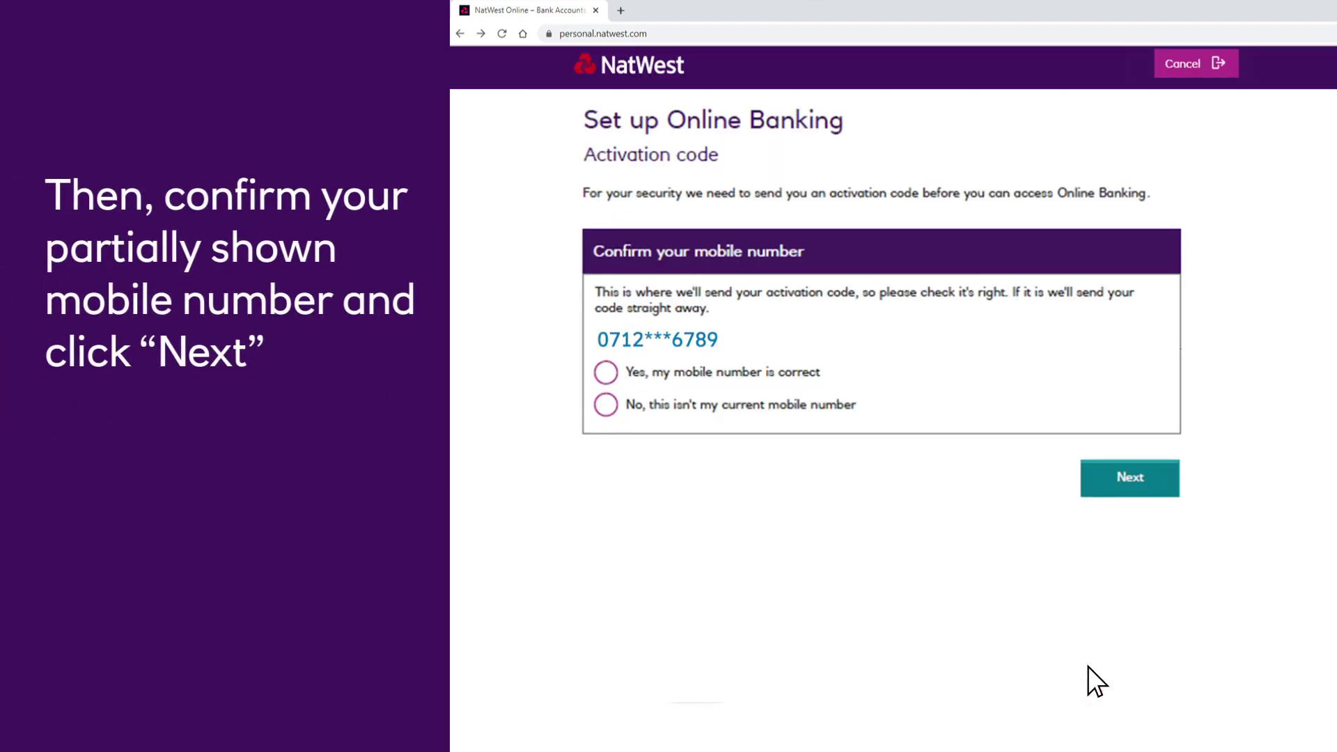
Confirm 'Yes, my mobile number is correct' and submit the 6-digit texted activation code
left_click(607, 373)
left_click(1125, 478)
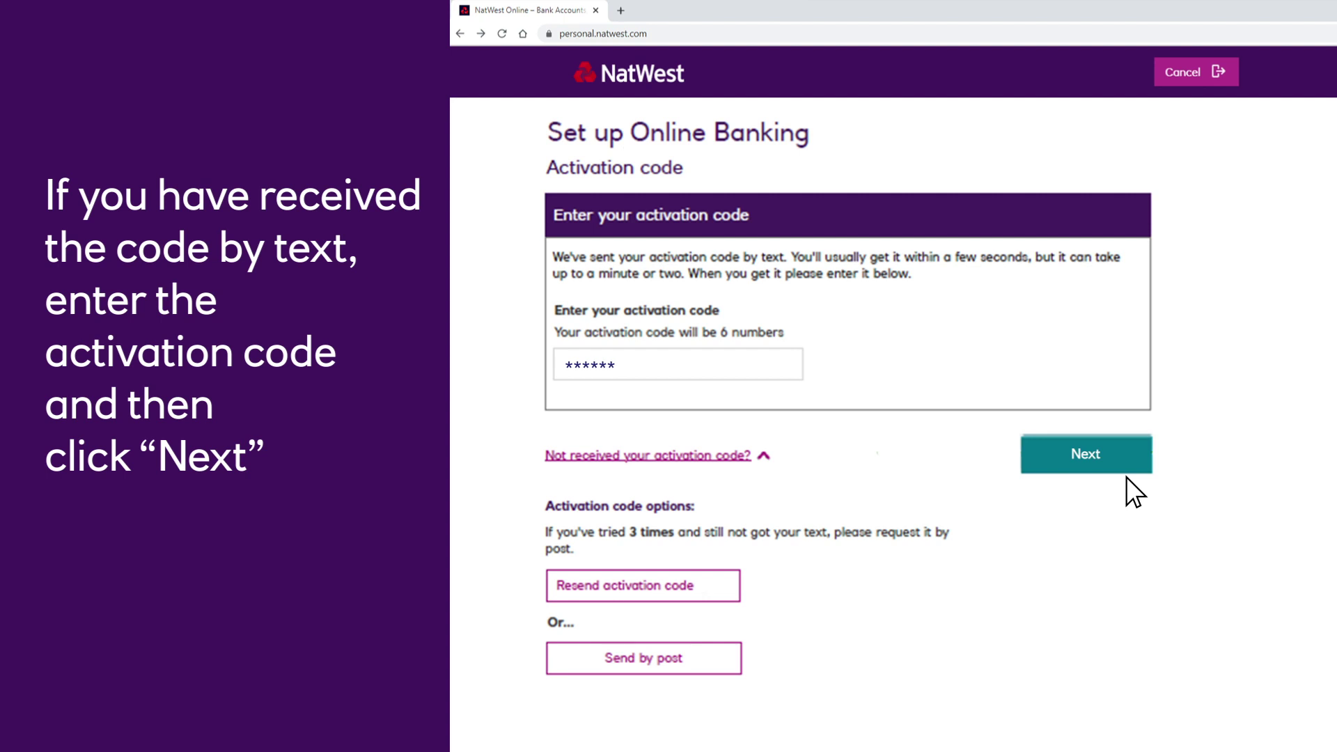
left_click(1094, 446)
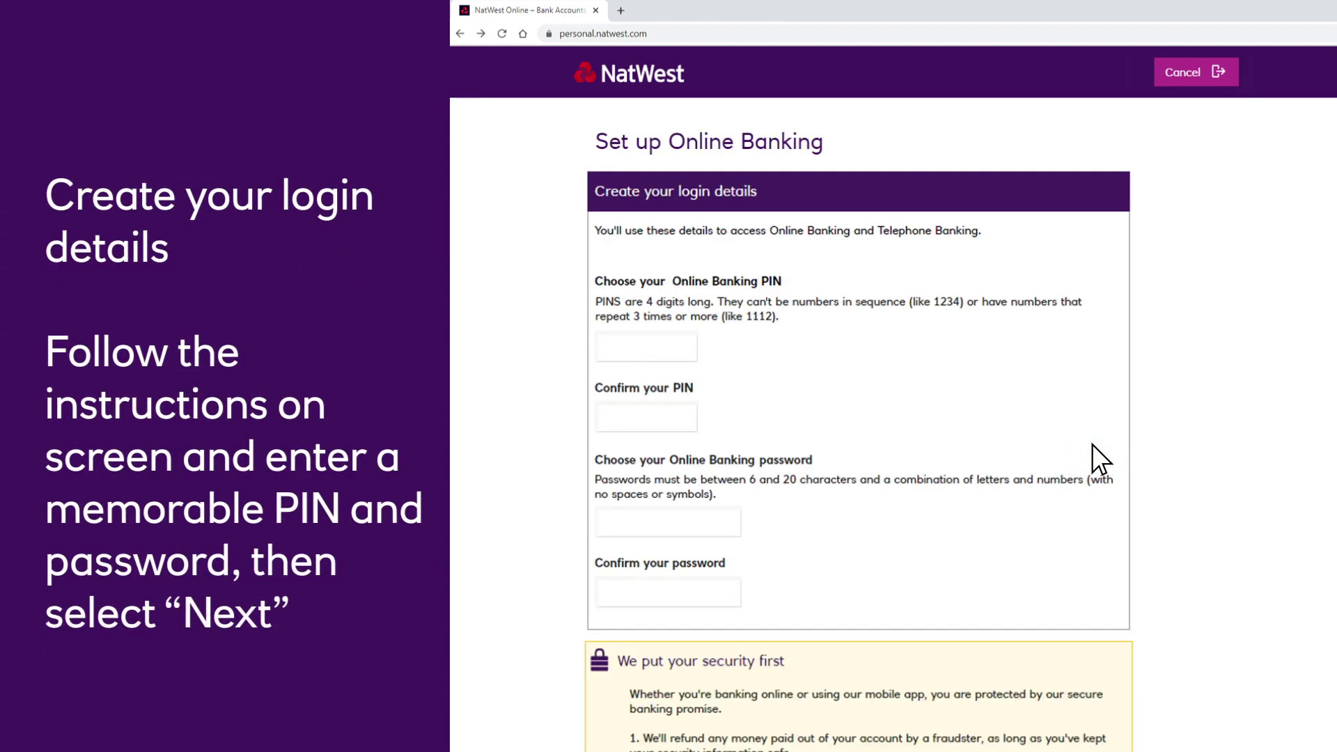
Enter and confirm a new 4-digit PIN and password, then save the login details
type("****")
key("Tab")
type("*")
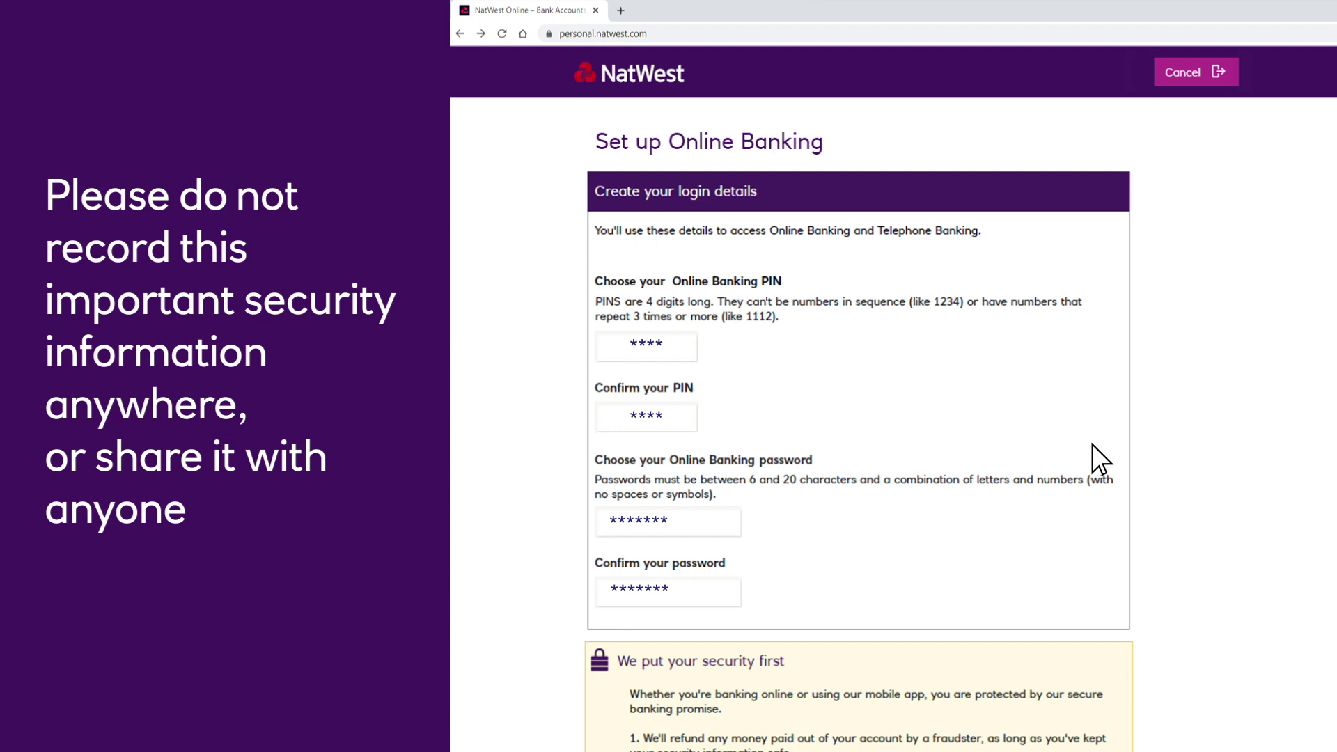
scroll(1092, 444, "down", 4)
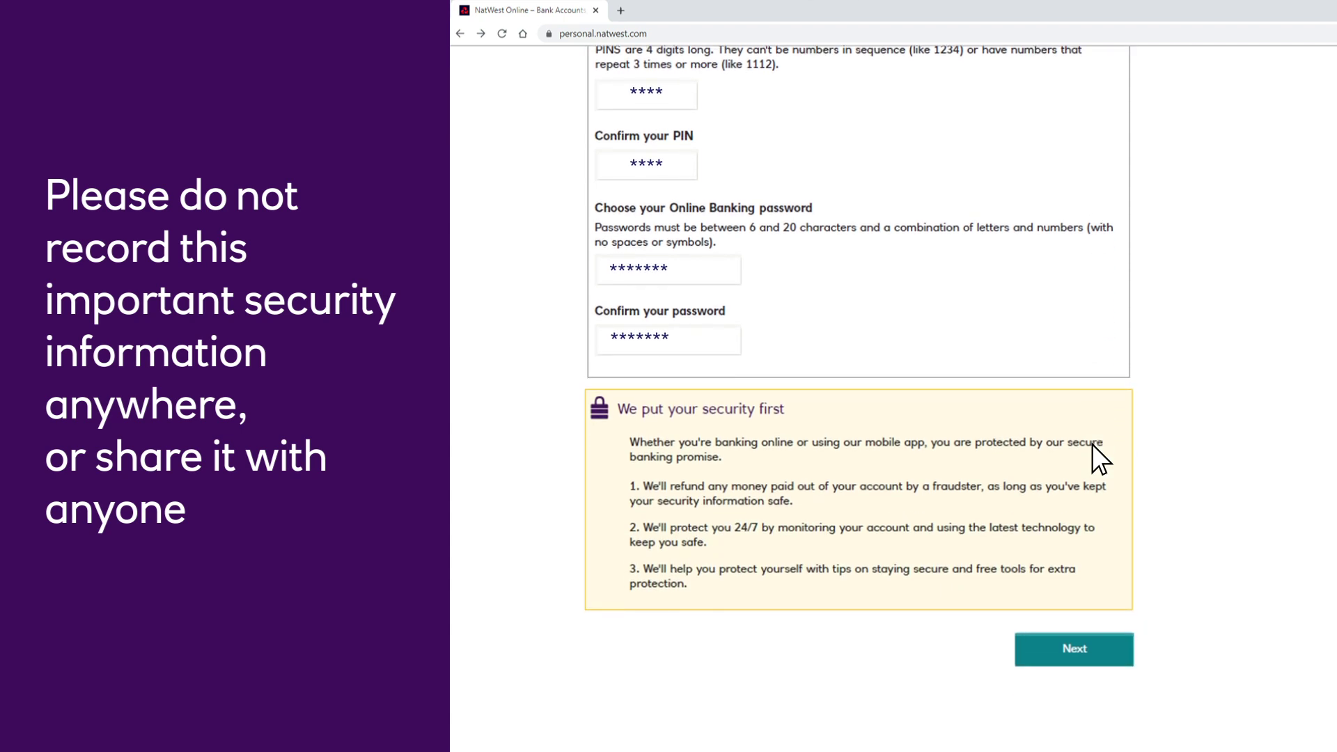
left_click(1091, 649)
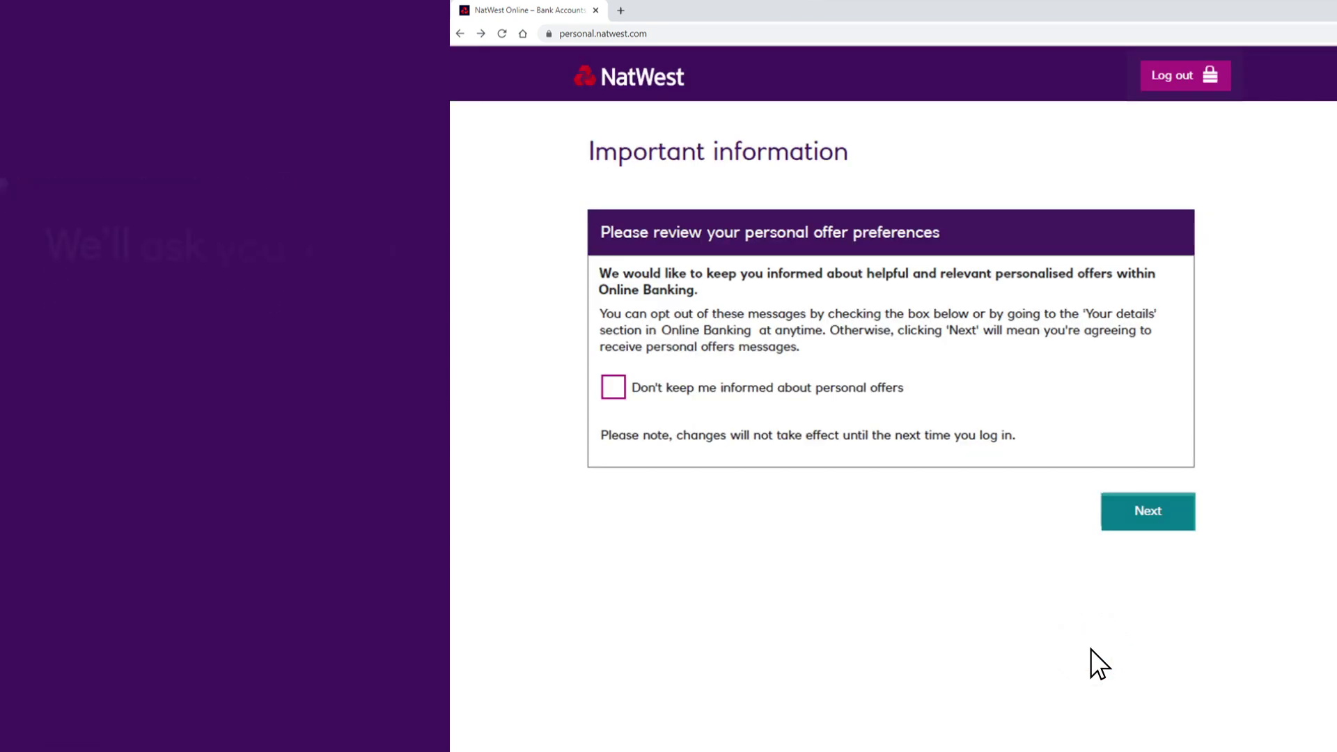
Tick 'Don't keep me informed about personal offers' and continue past the Welcome to Online Banking page
left_click(612, 388)
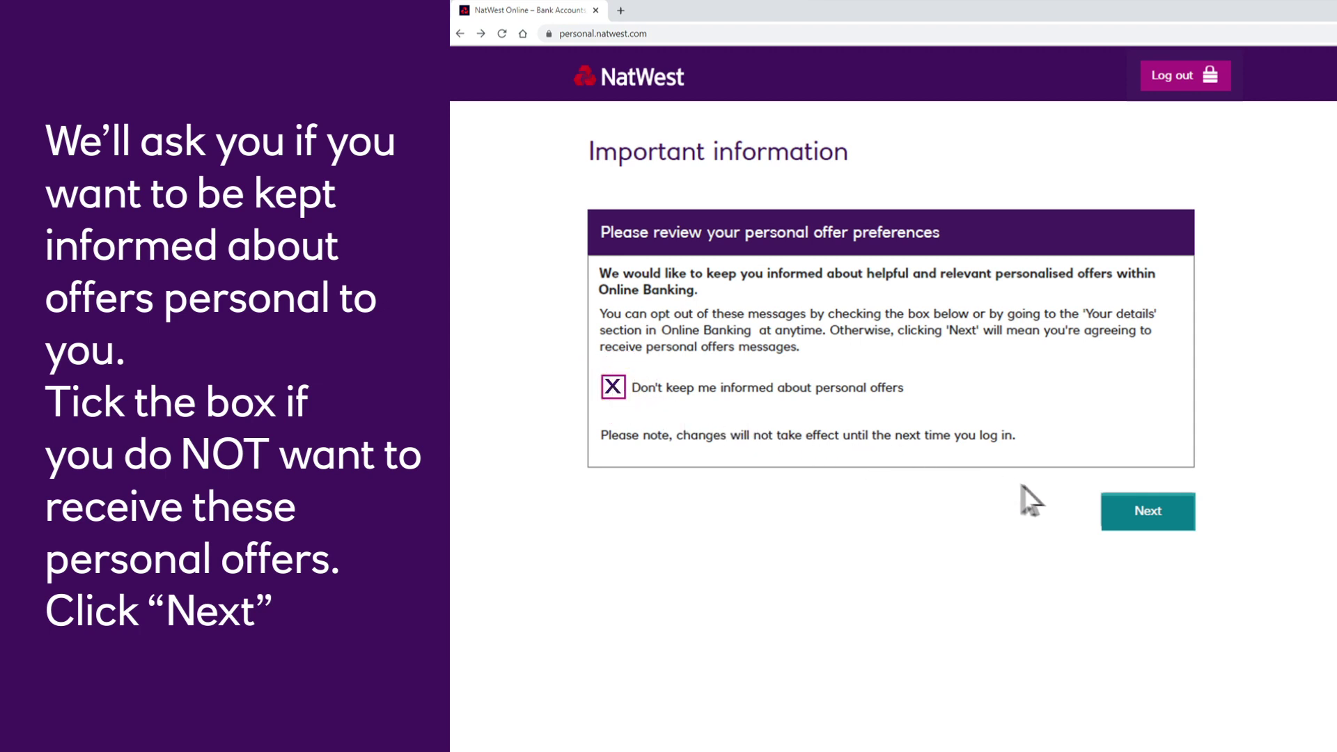
left_click(1150, 517)
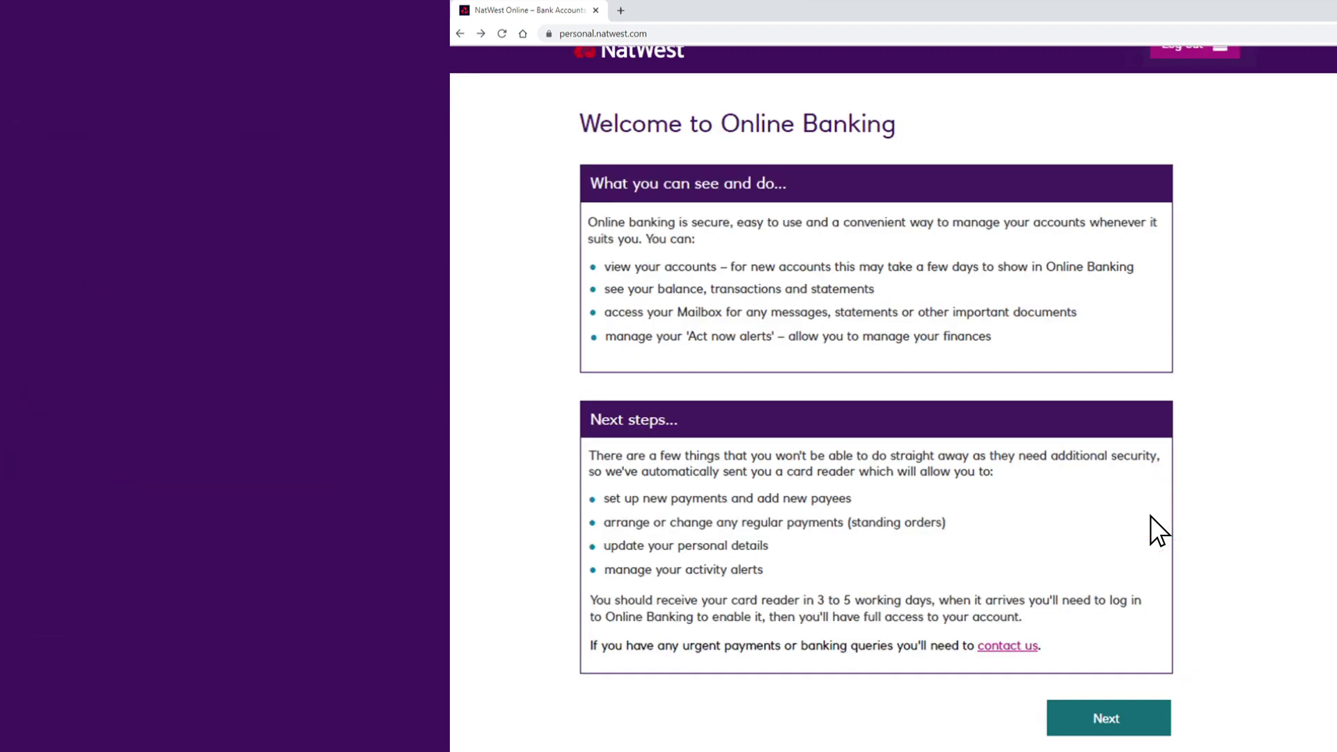
scroll(1150, 516, "down", 1)
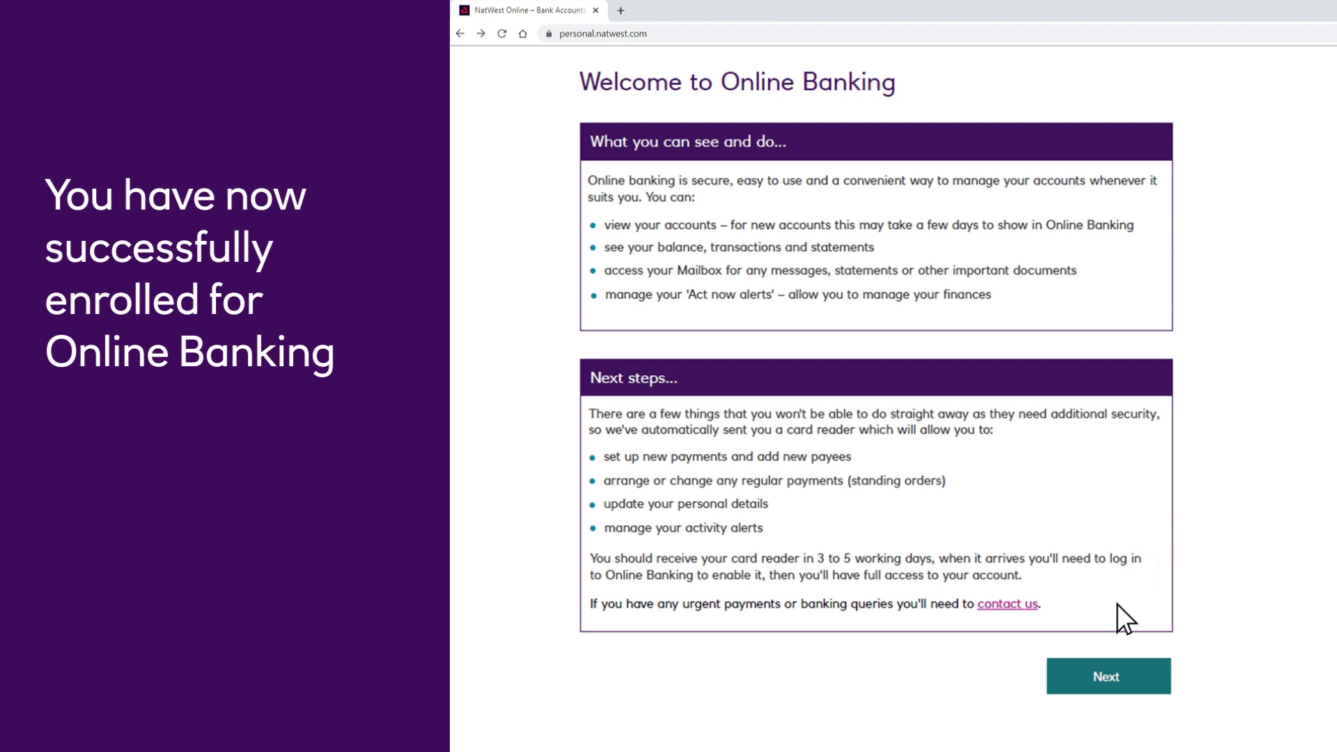
left_click(1092, 669)
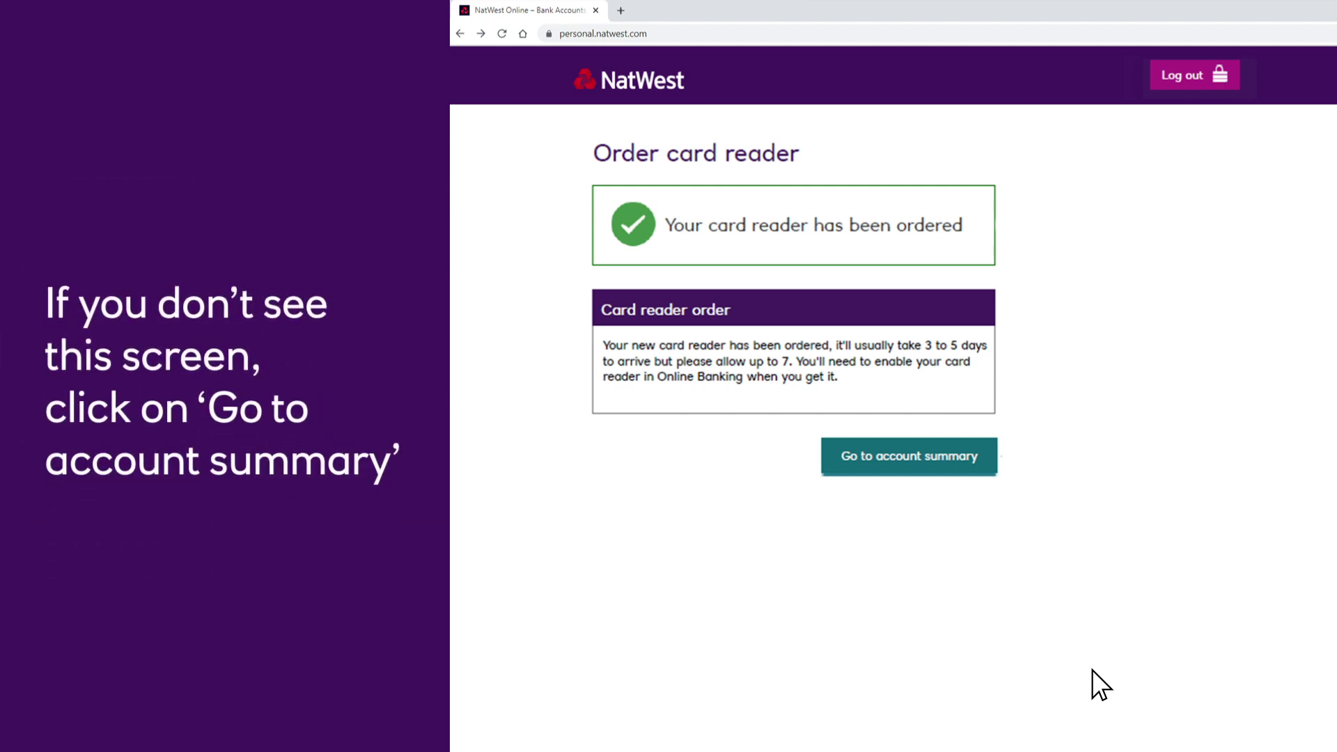
Open the Order a card-reader form from the account summary's Security settings
left_click(898, 456)
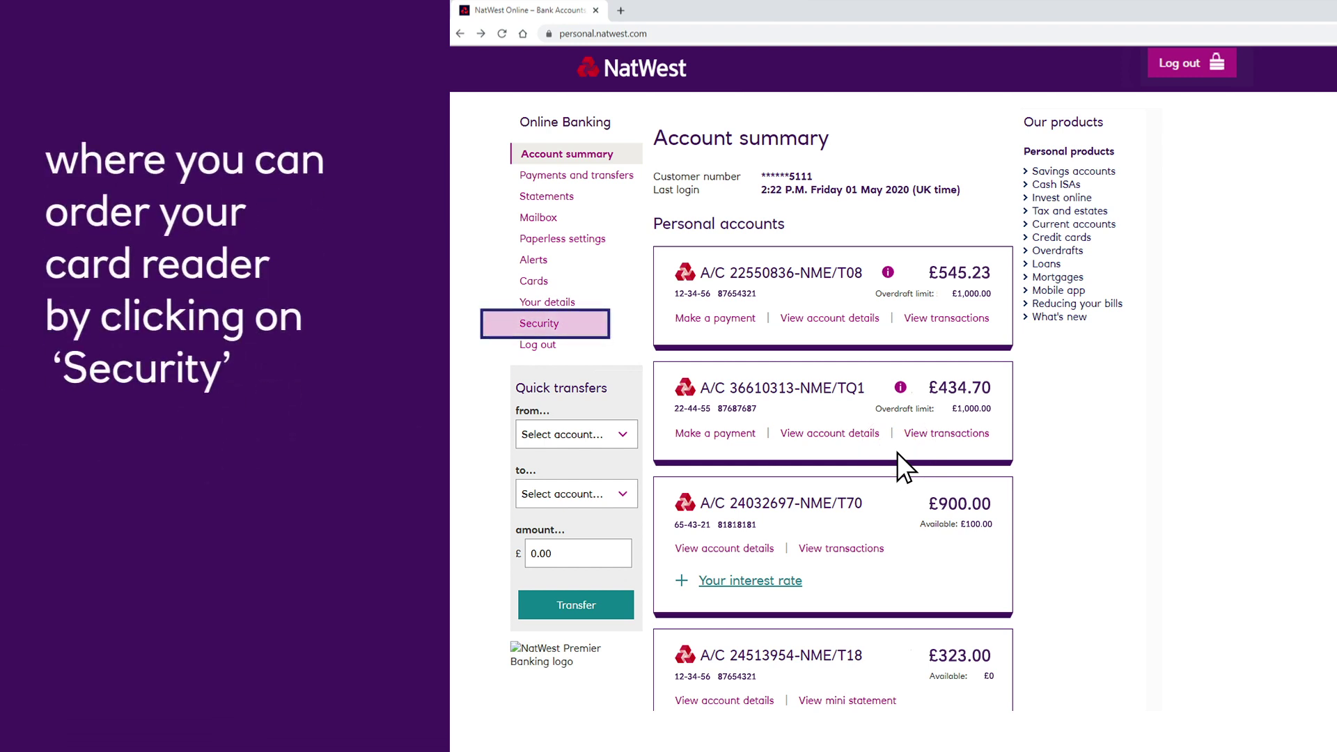
left_click(539, 322)
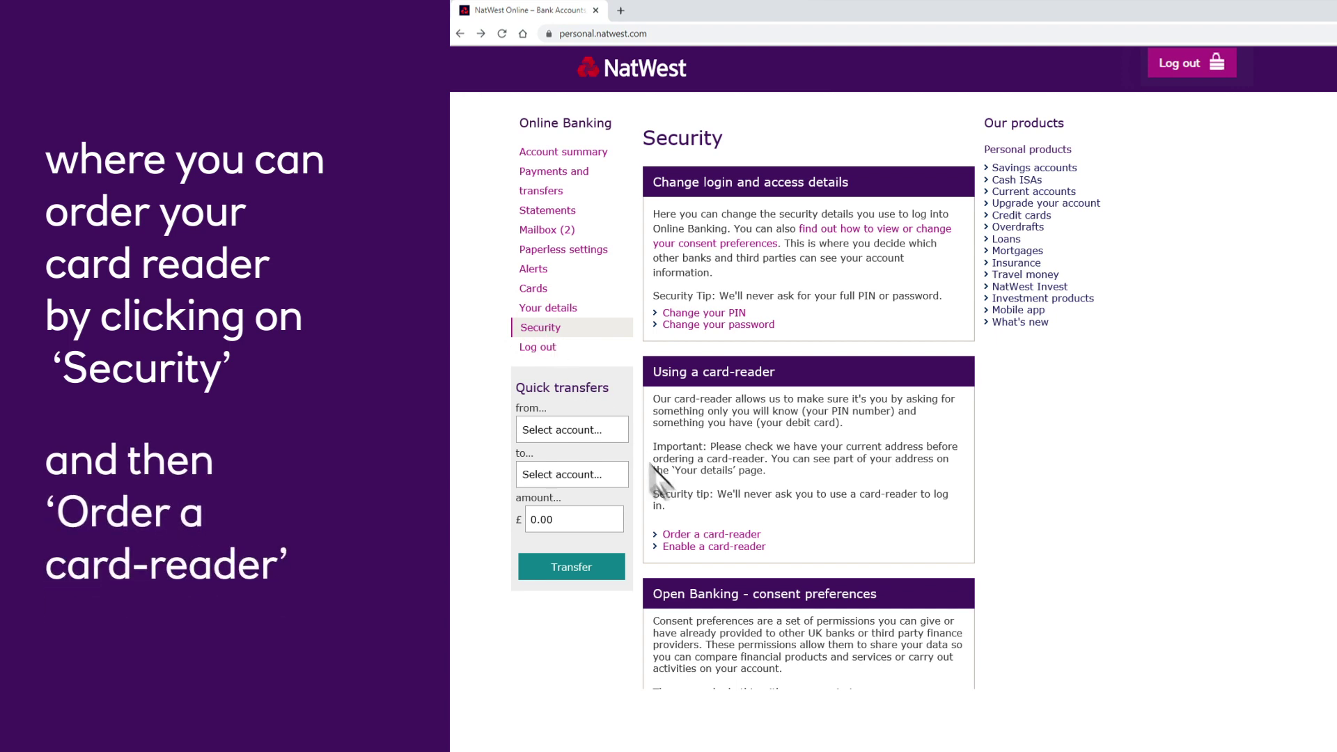
left_click(705, 533)
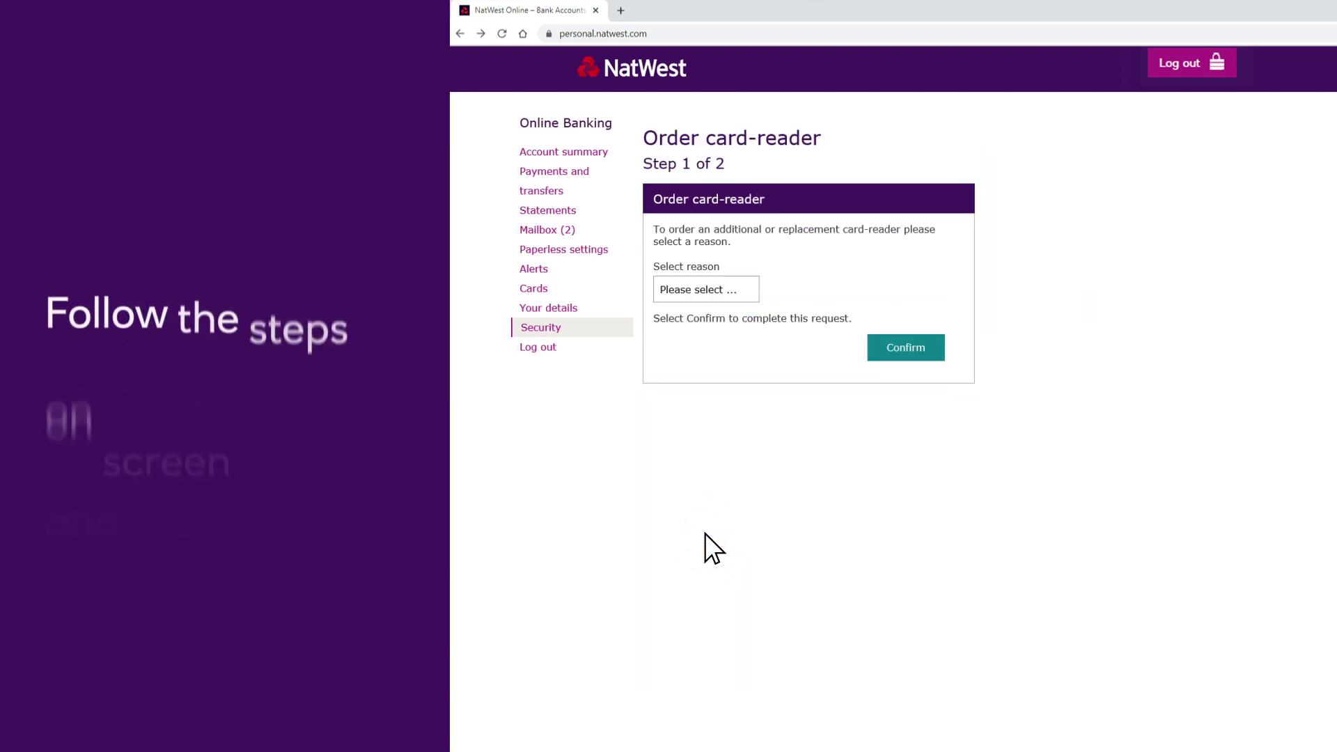